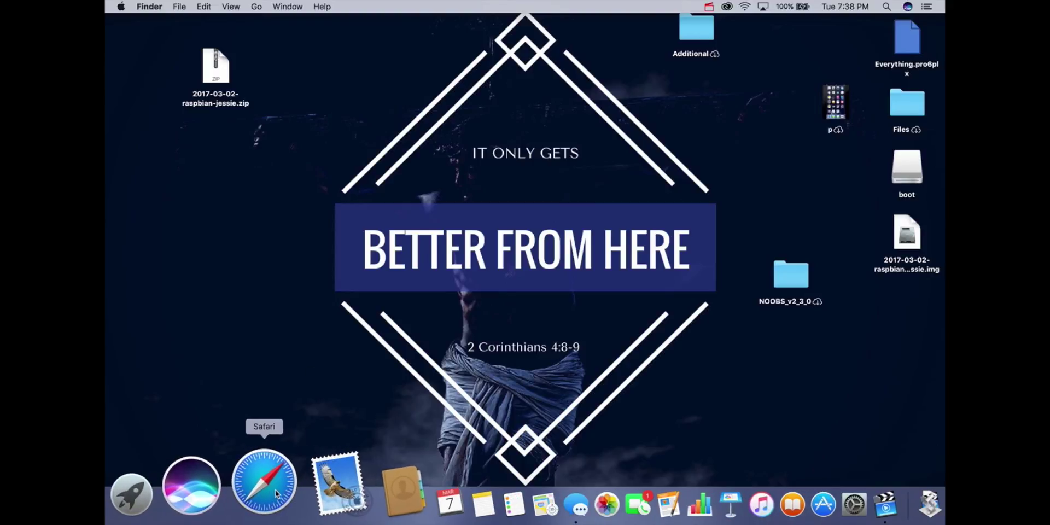
Launch Safari and go to raspberrypi.org
left_click(277, 482)
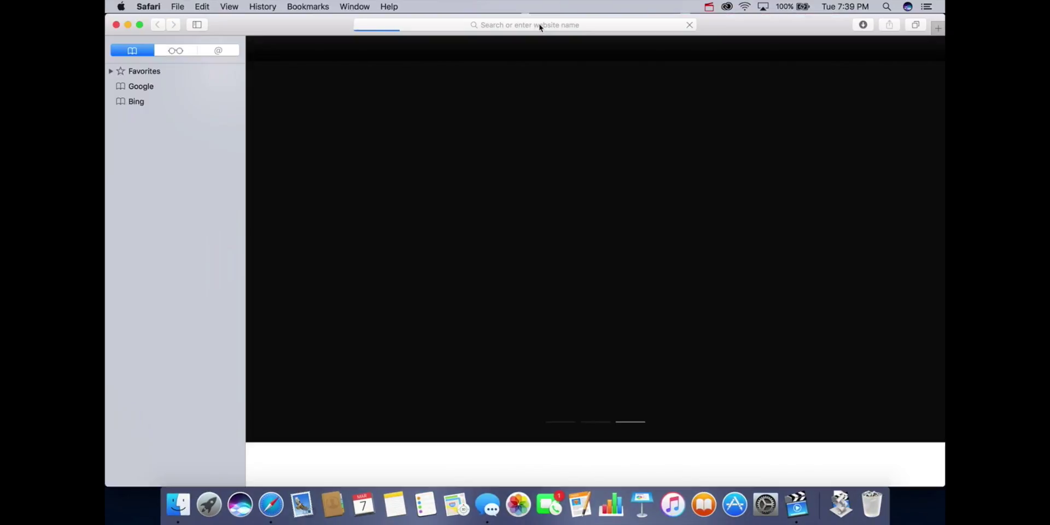
left_click(540, 25)
type("r")
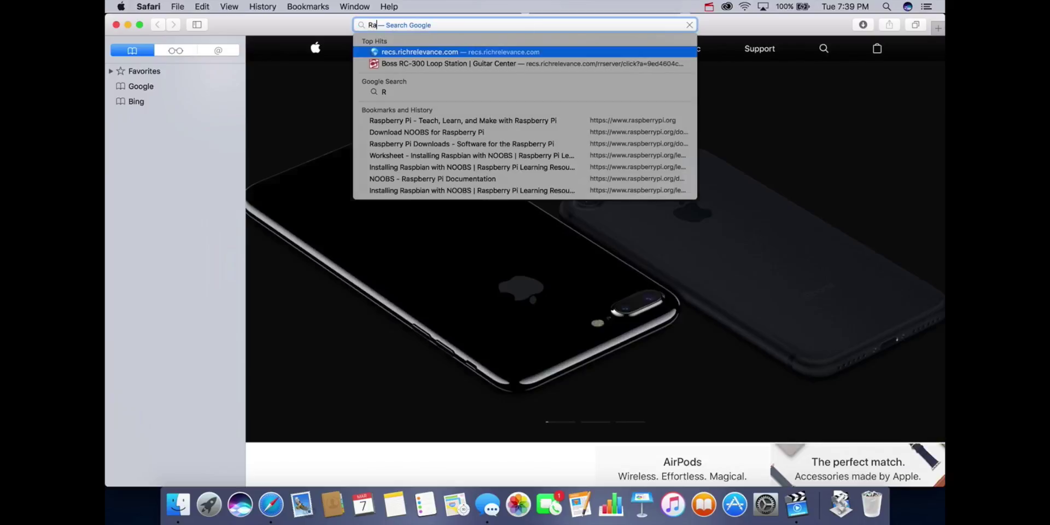
type("aspberrypi.org")
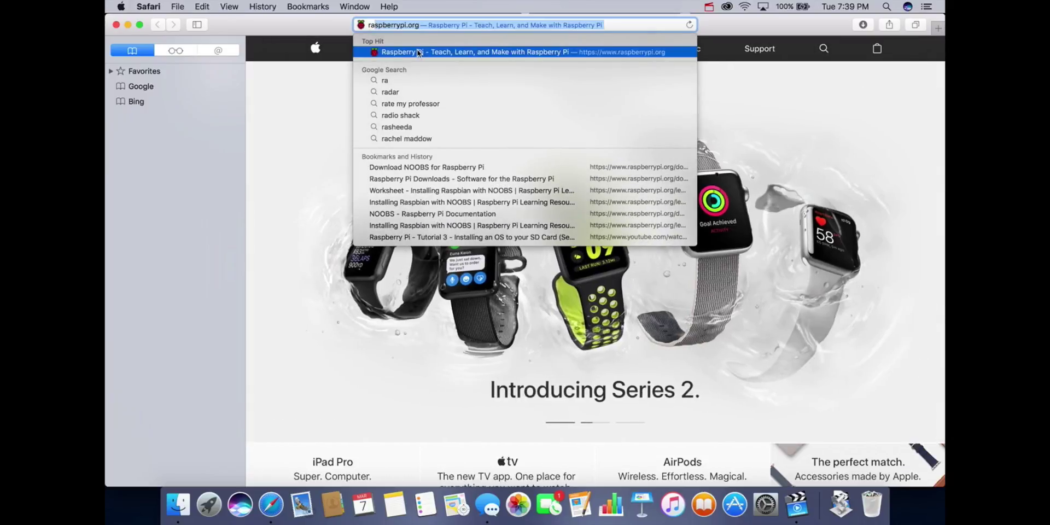
left_click(418, 52)
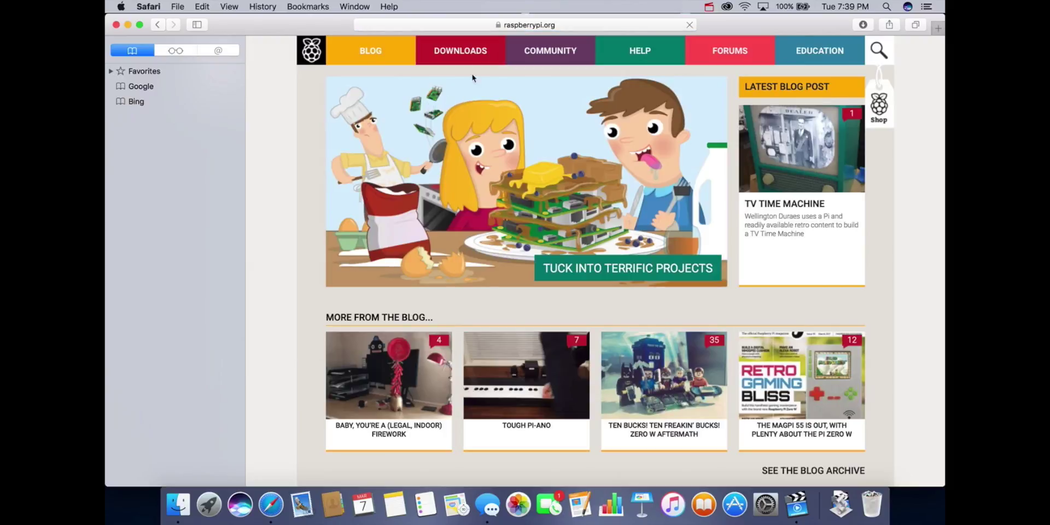
Open the site's Downloads section and then the Raspbian download page
left_click(472, 52)
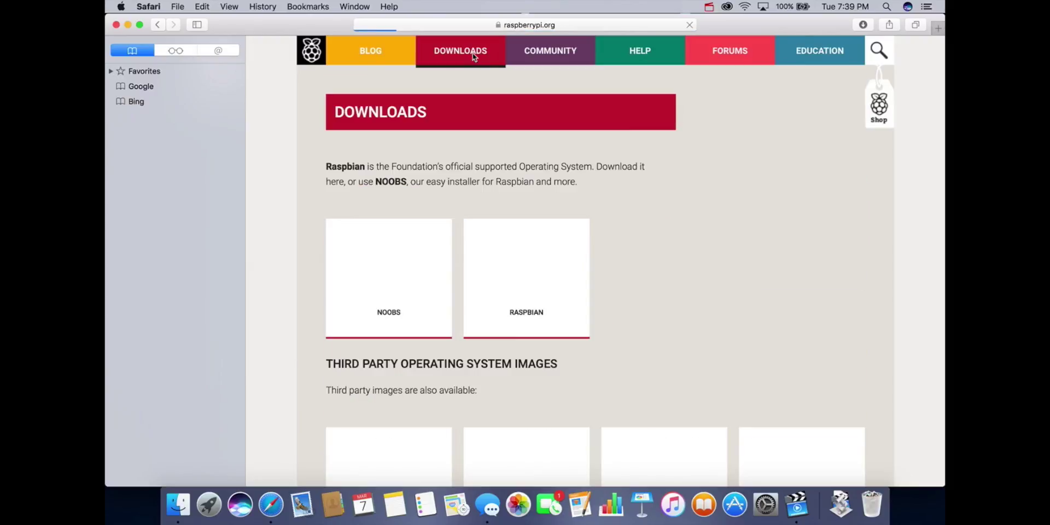
scroll(600, 305, "down", 1)
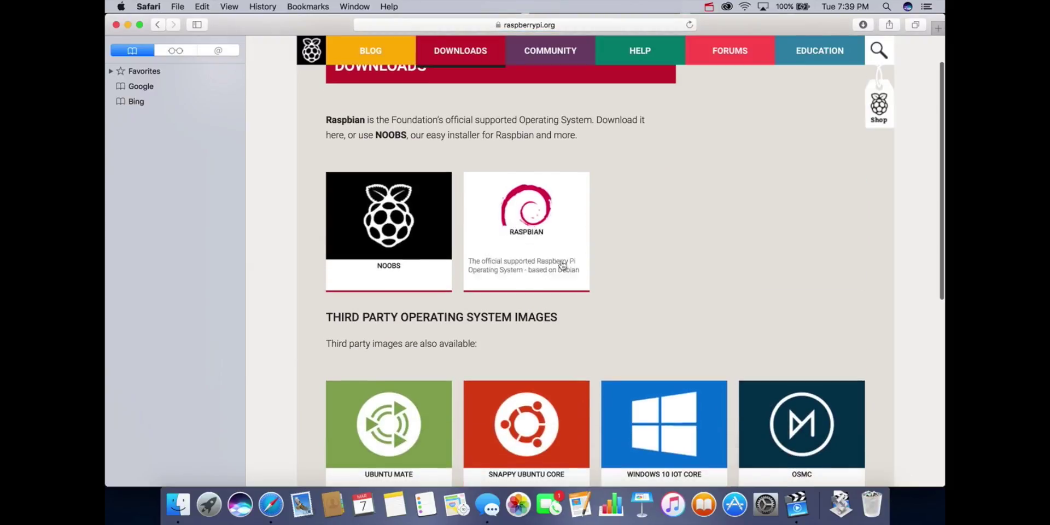
left_click(535, 216)
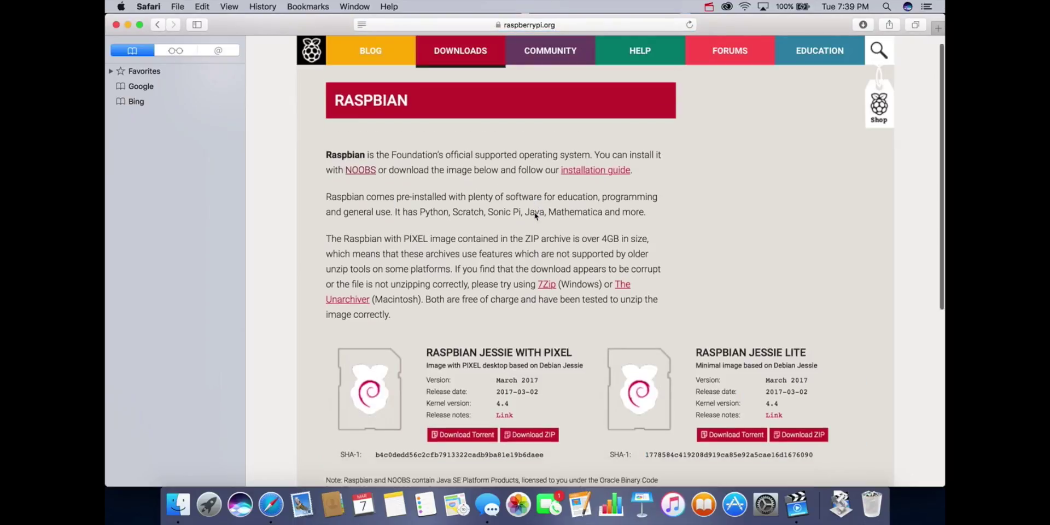
scroll(535, 216, "down", 5)
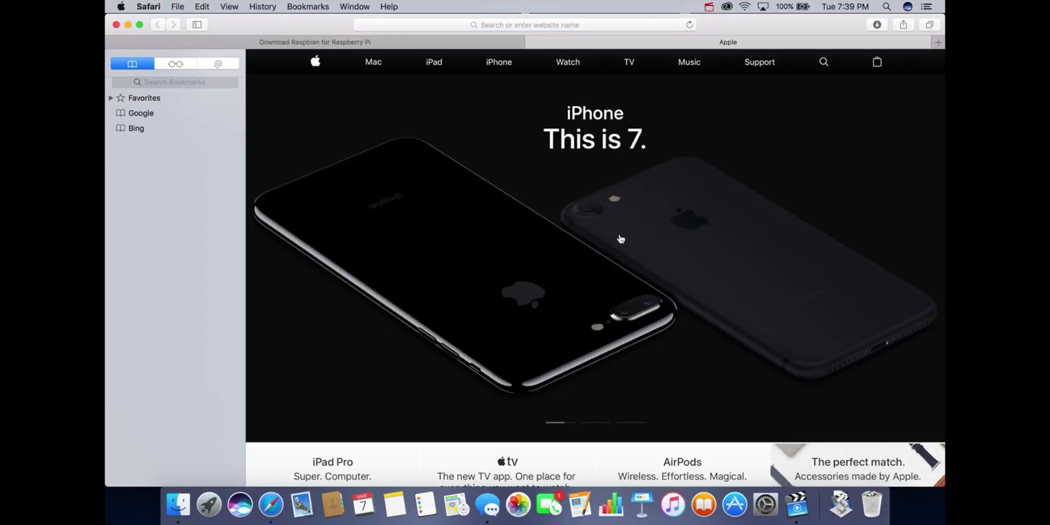
Search Google for 'Pi Filler', open the 'Pi Filler - Ivan X' page, then close Safari
left_click(584, 26)
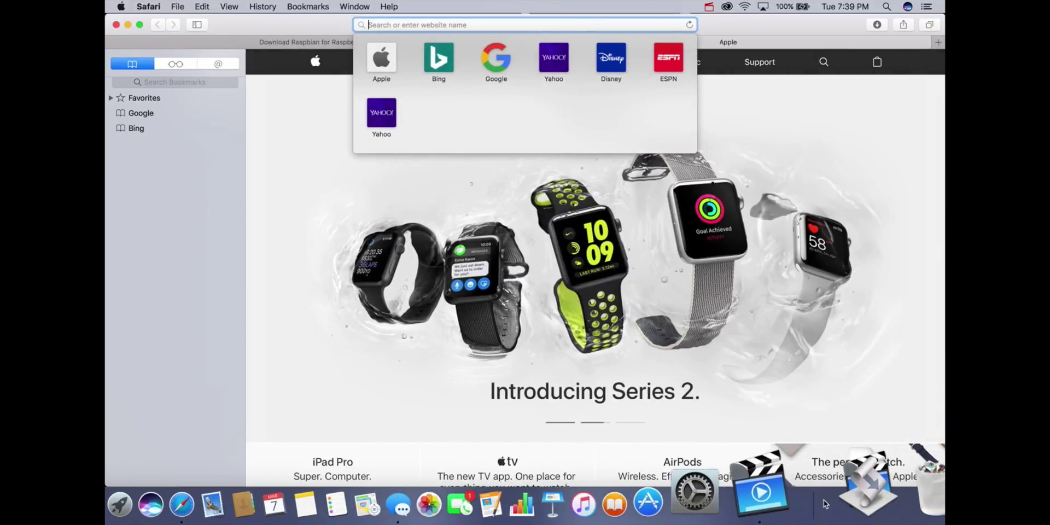
left_click(841, 504)
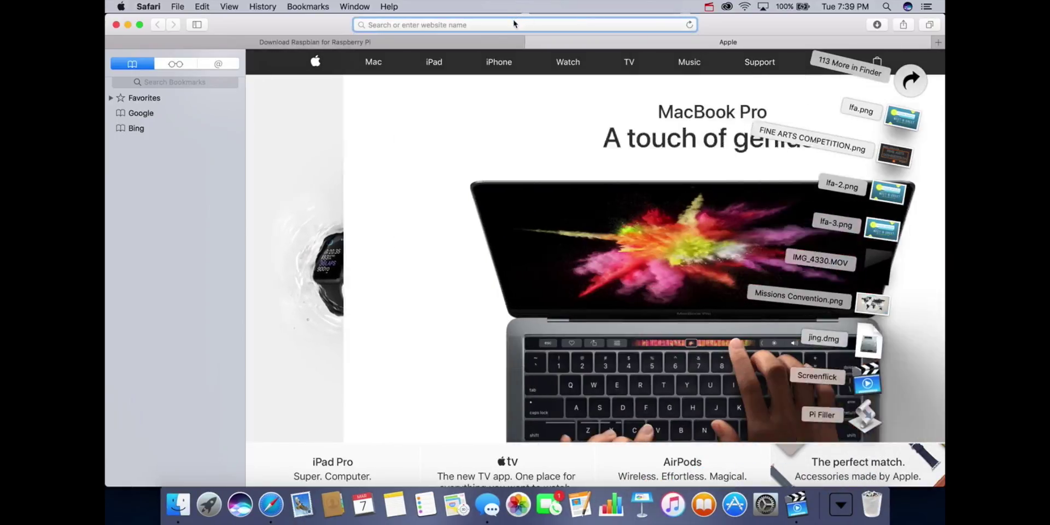
left_click(525, 25)
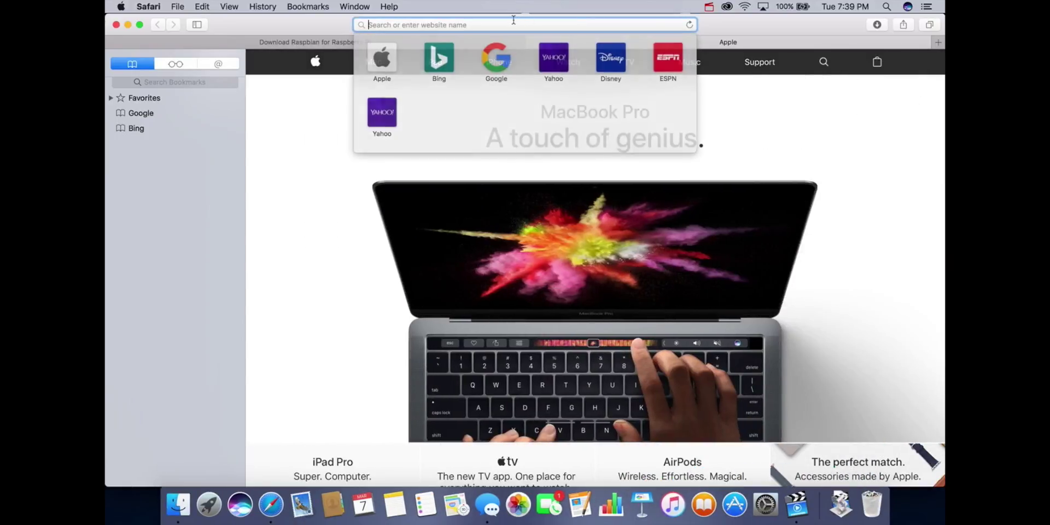
type("Pi Filler")
key("Return")
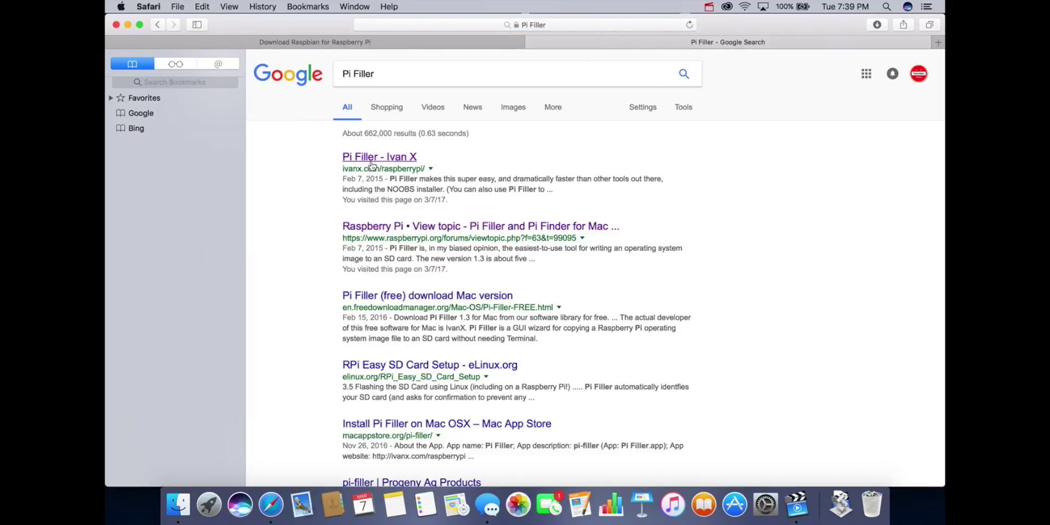
left_click(383, 158)
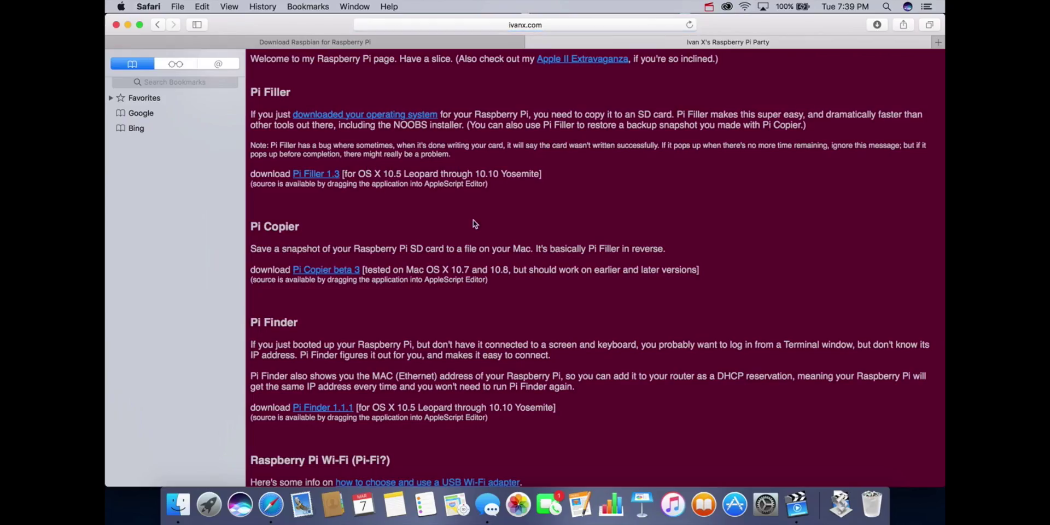
left_click(115, 25)
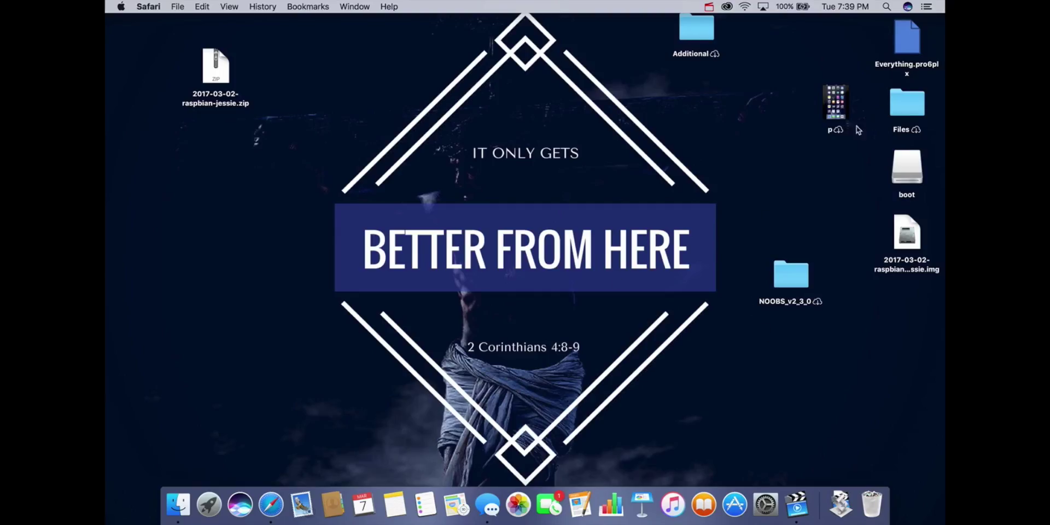
Launch Disk Utility via Spotlight and select the SD card's boot volume
left_click(886, 6)
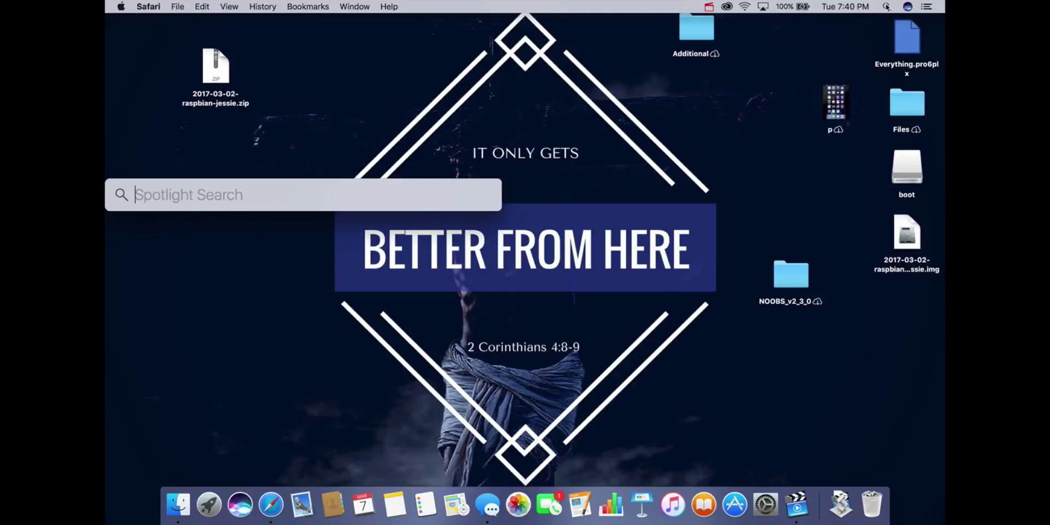
type("disk")
key("Return")
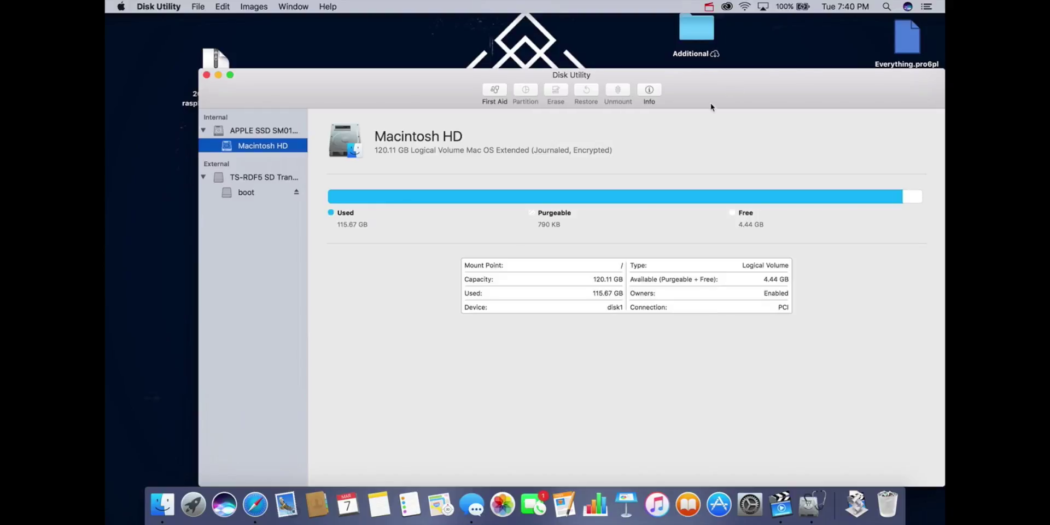
left_click(238, 194)
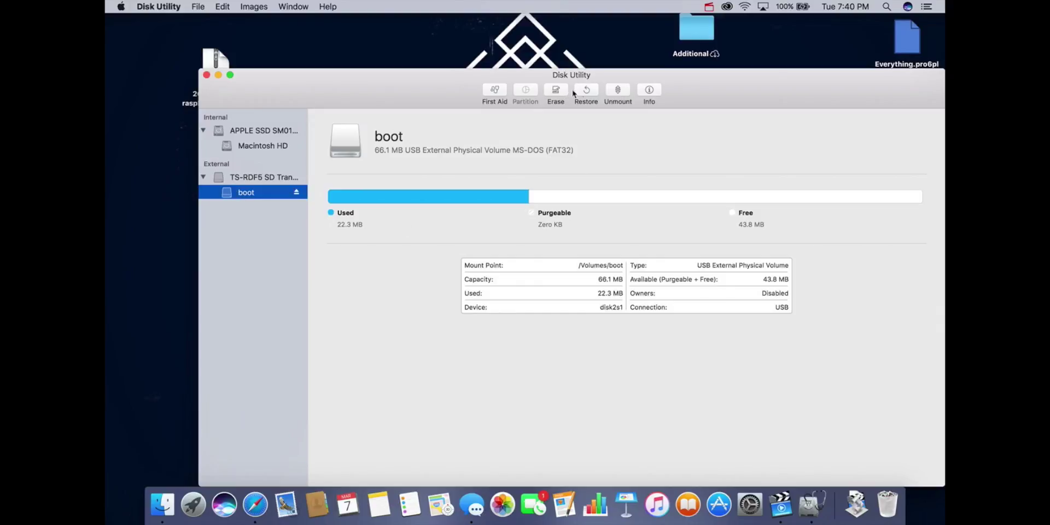
Bring up the Erase options for the boot volume, backing out once before reopening them
left_click(561, 94)
left_click(613, 215)
left_click(556, 93)
Erase the SD card as ExFAT named 'Raspberry Pi', then dismiss the sheet and quit Disk Utility
left_click(574, 198)
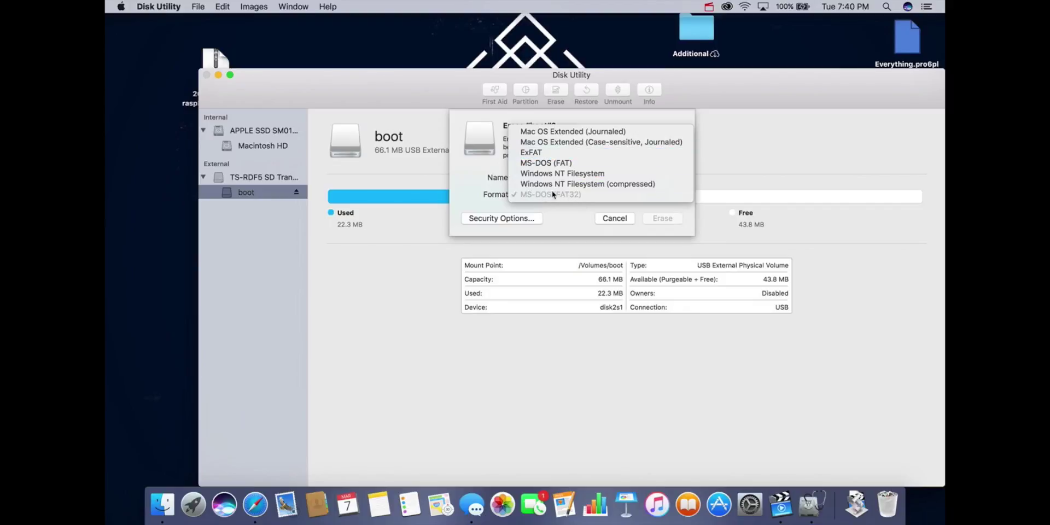
left_click(564, 155)
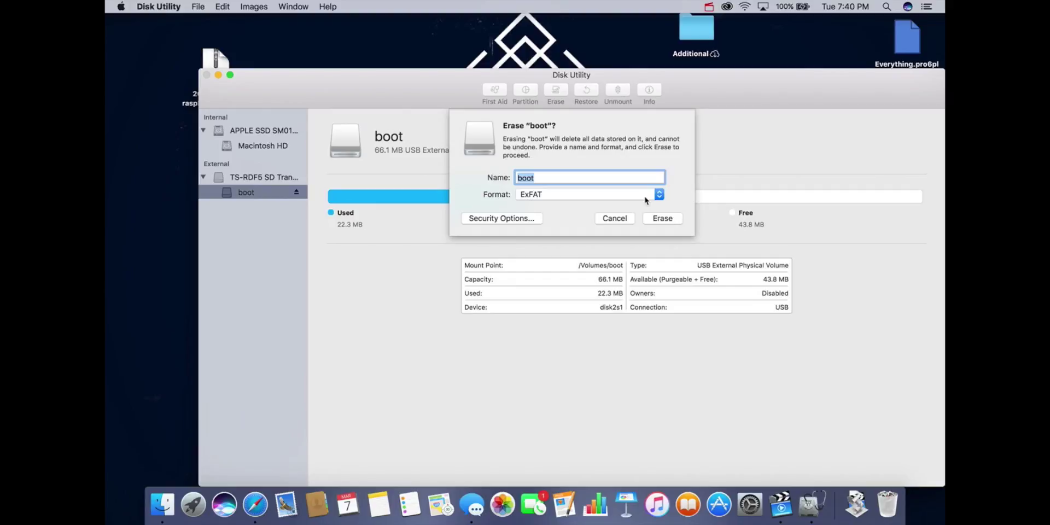
type("Rasp")
type("berry Pi")
left_click(668, 221)
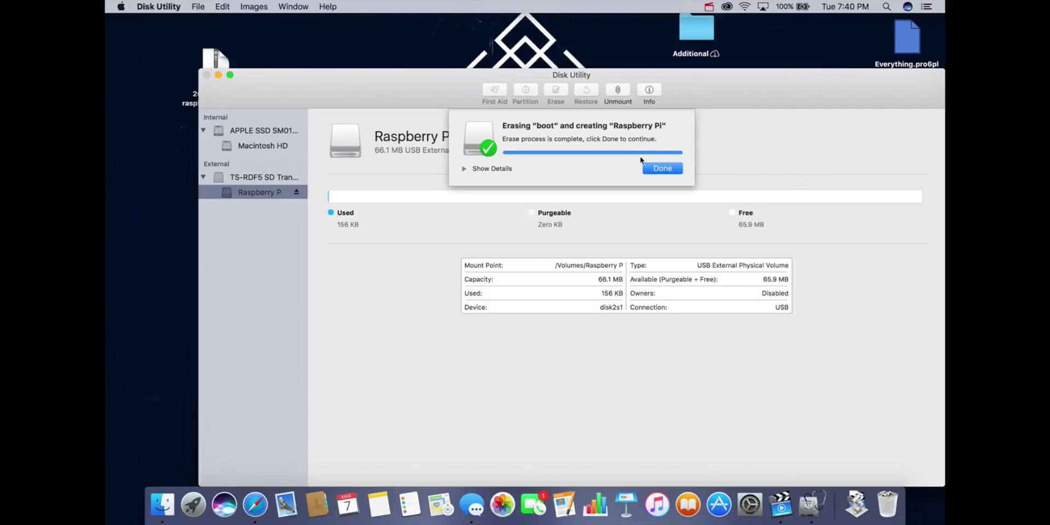
left_click(660, 171)
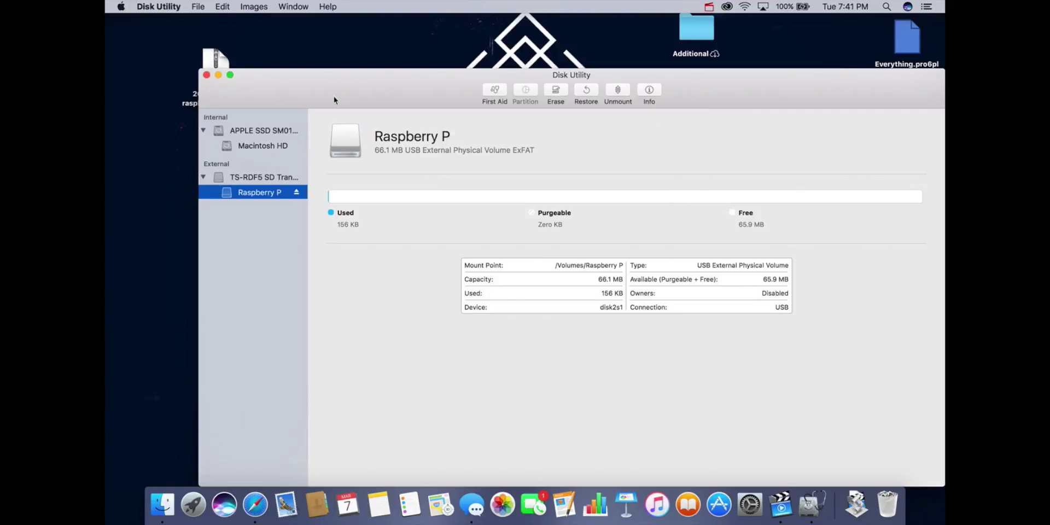
key("super+q")
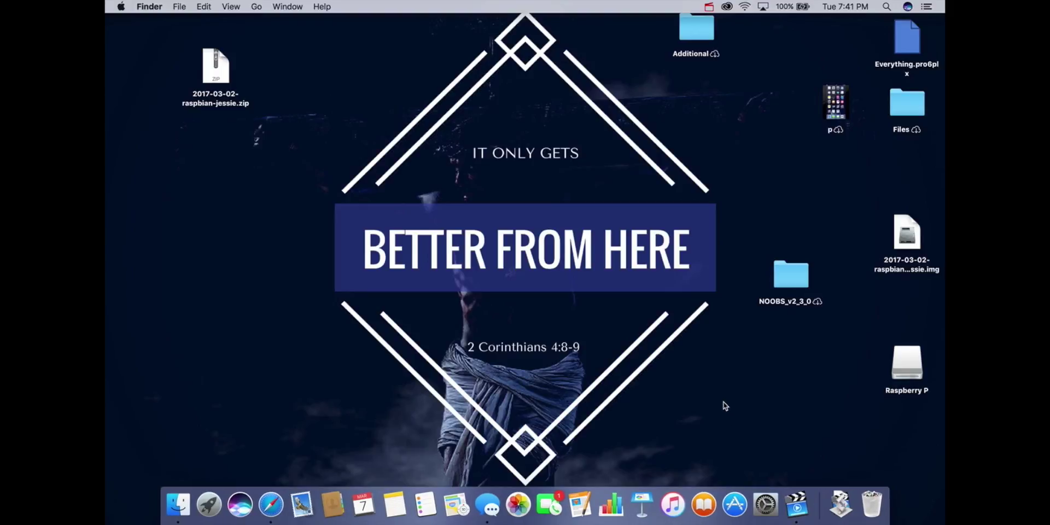
Eject the Raspberry P SD card from the desktop
left_click(793, 482)
left_click(677, 280)
right_click(906, 364)
left_click(827, 282)
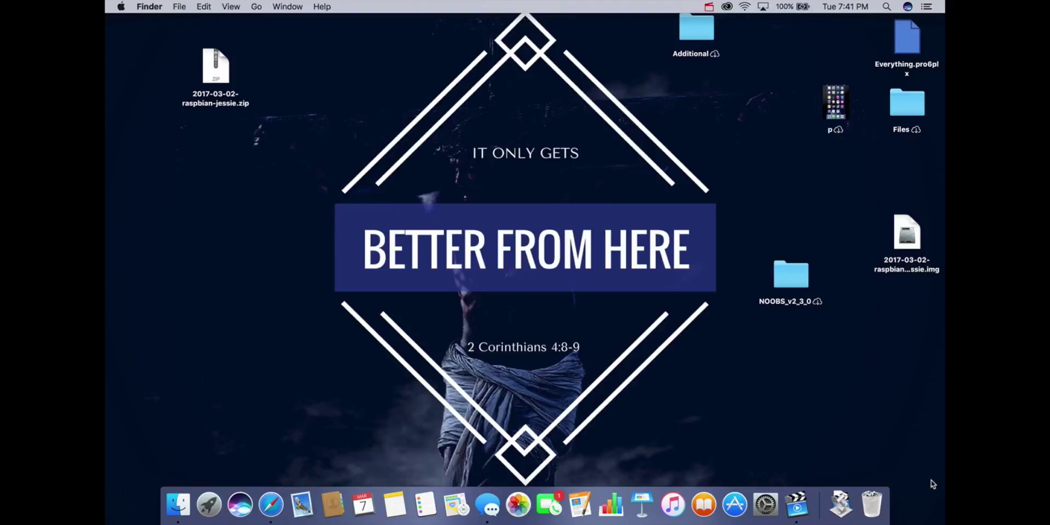
Open the Downloads stack to look through its items, then close it
left_click(849, 505)
left_click(504, 201)
left_click(845, 487)
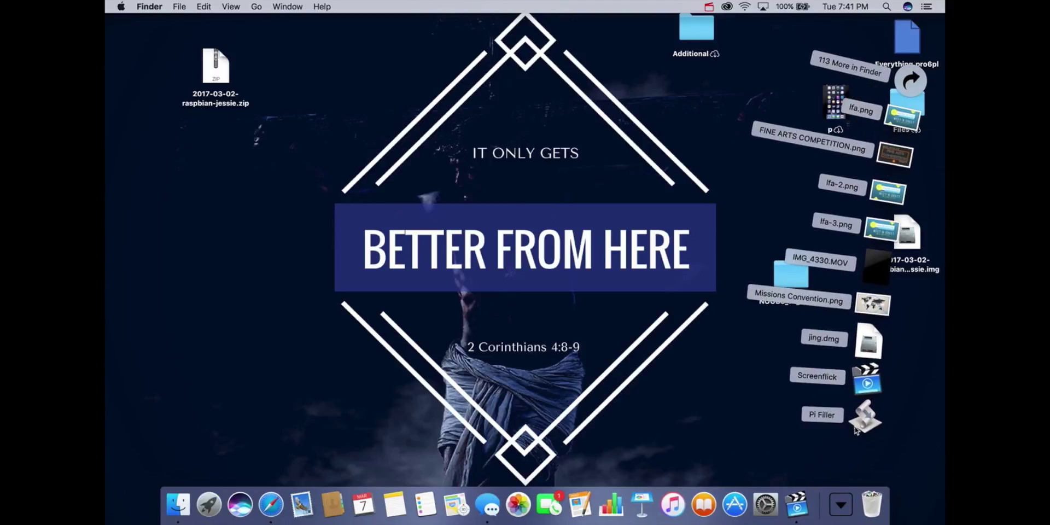
left_click(398, 281)
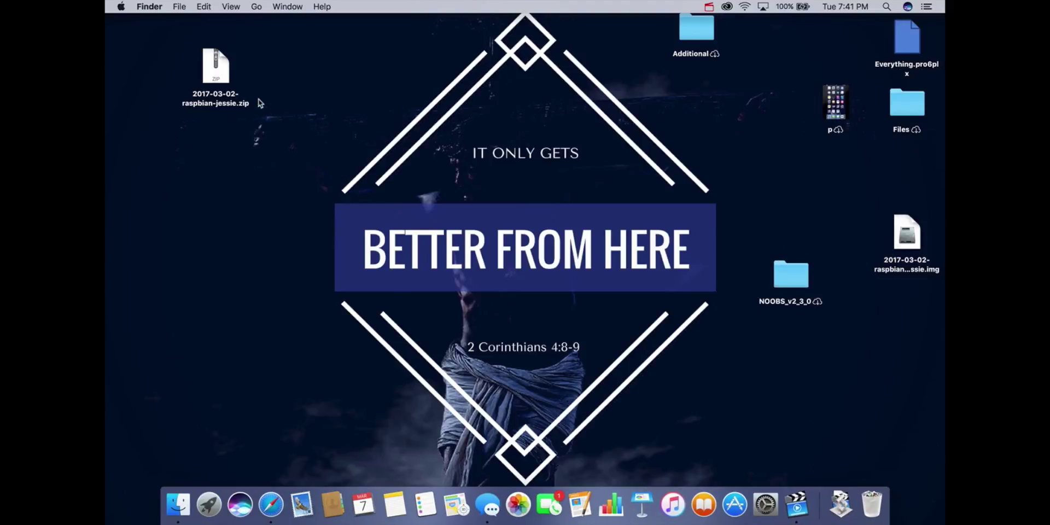
Place the Raspbian .img beside its zip at the desktop's top-left, then reopen the Downloads stack
left_click_drag(221, 79, 267, 89)
left_click_drag(905, 232, 254, 159)
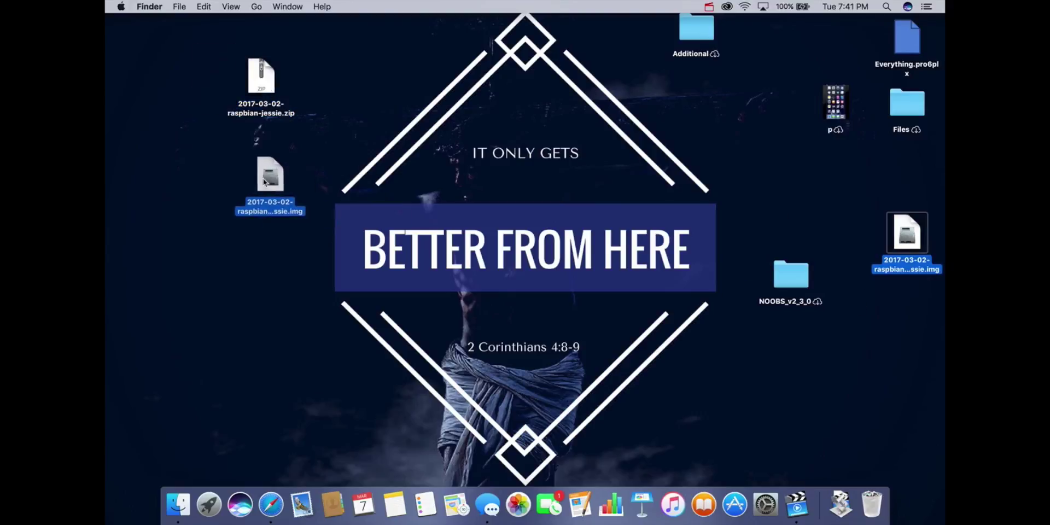
left_click(290, 284)
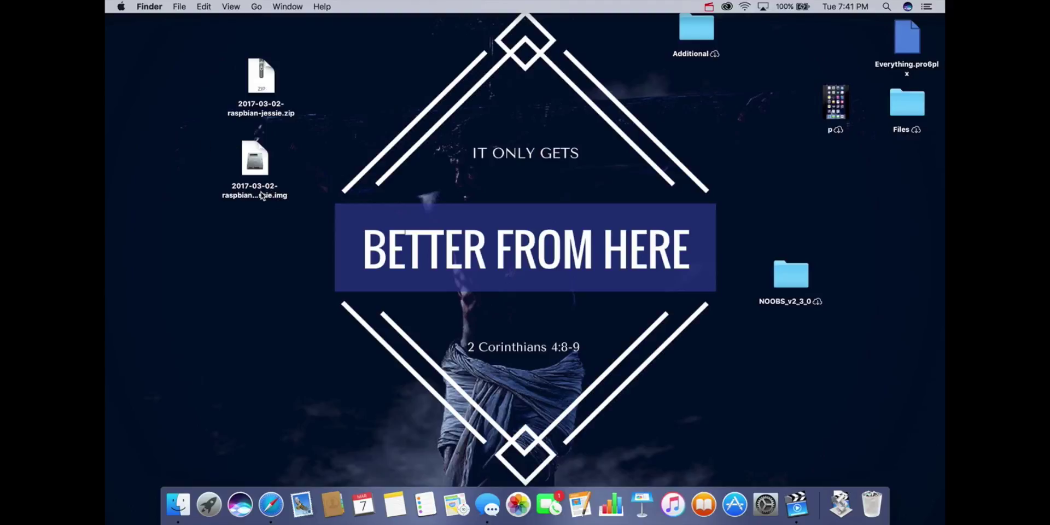
left_click(850, 491)
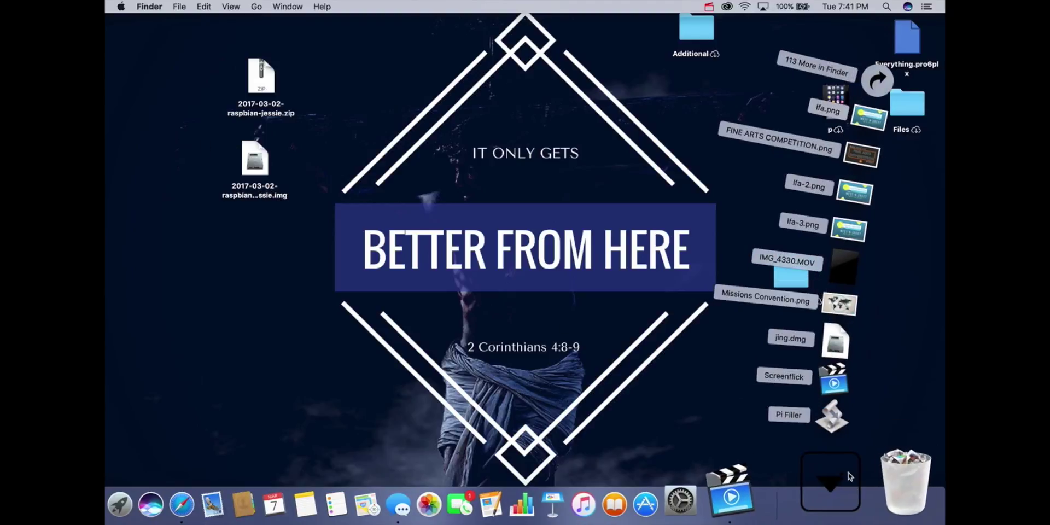
Launch Pi Filler and choose 2017-03-02-raspbian-jessie.img on the Desktop as the source image
left_click(860, 426)
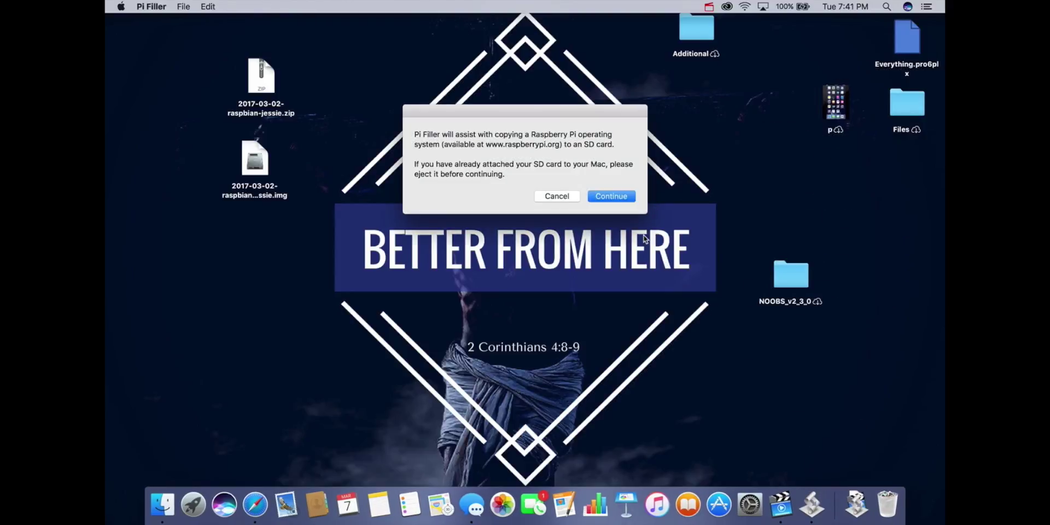
left_click(628, 198)
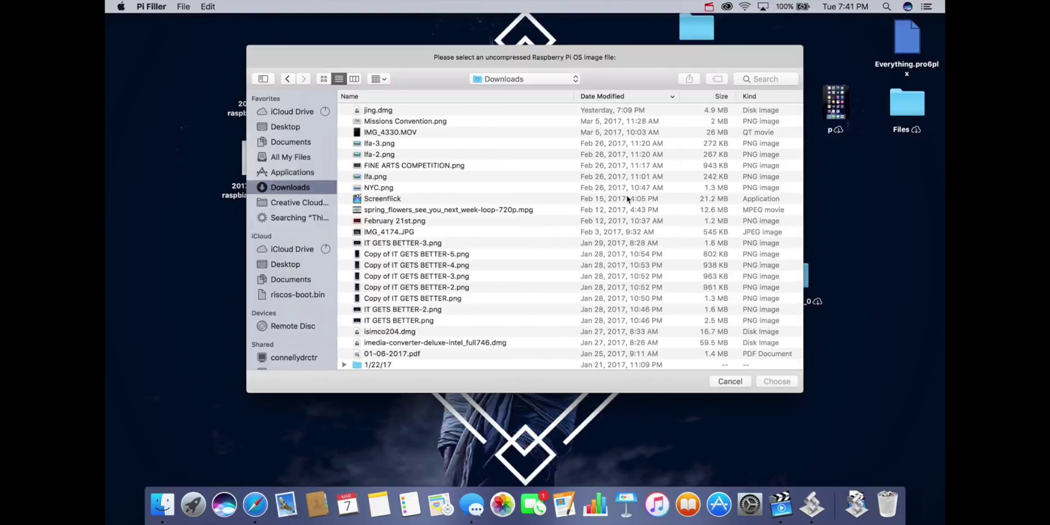
left_click(286, 128)
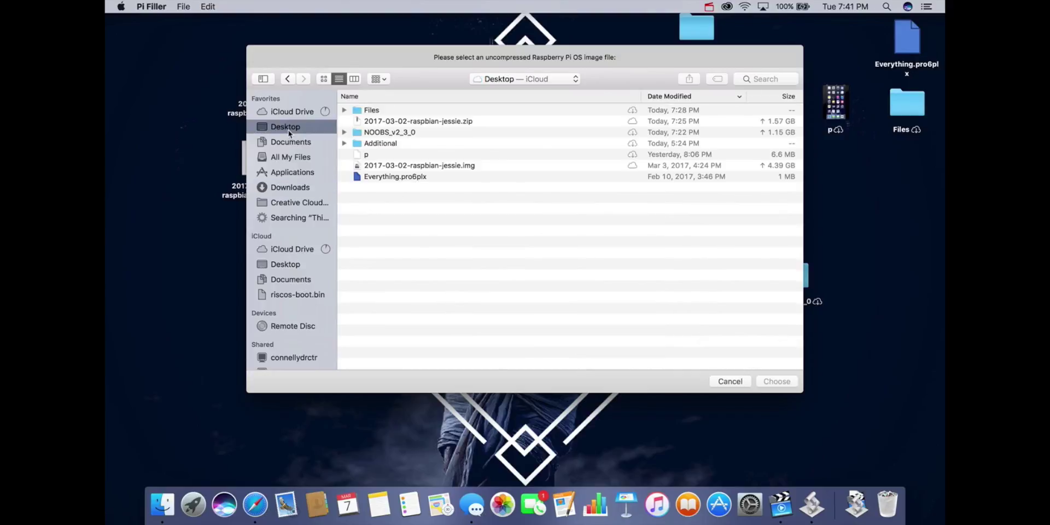
left_click(391, 168)
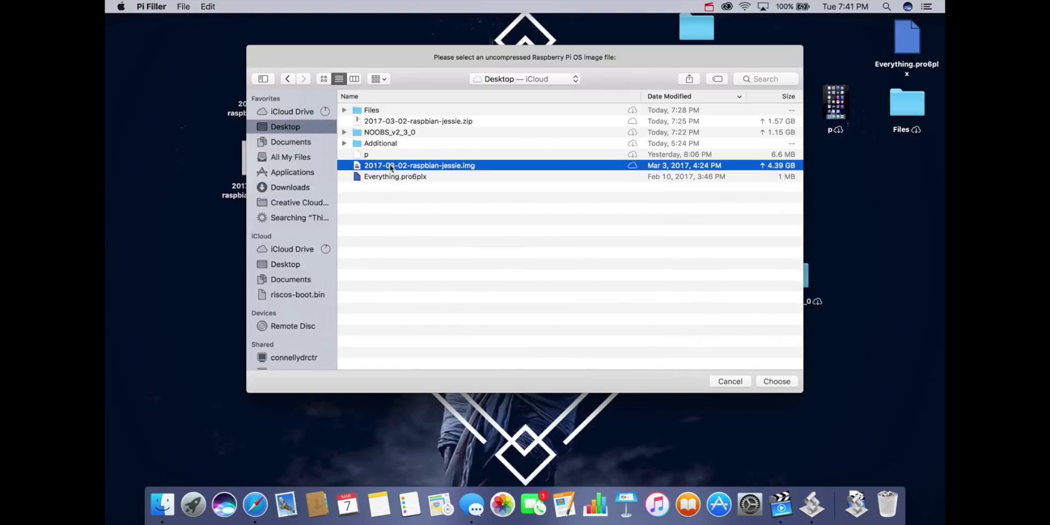
left_click(783, 383)
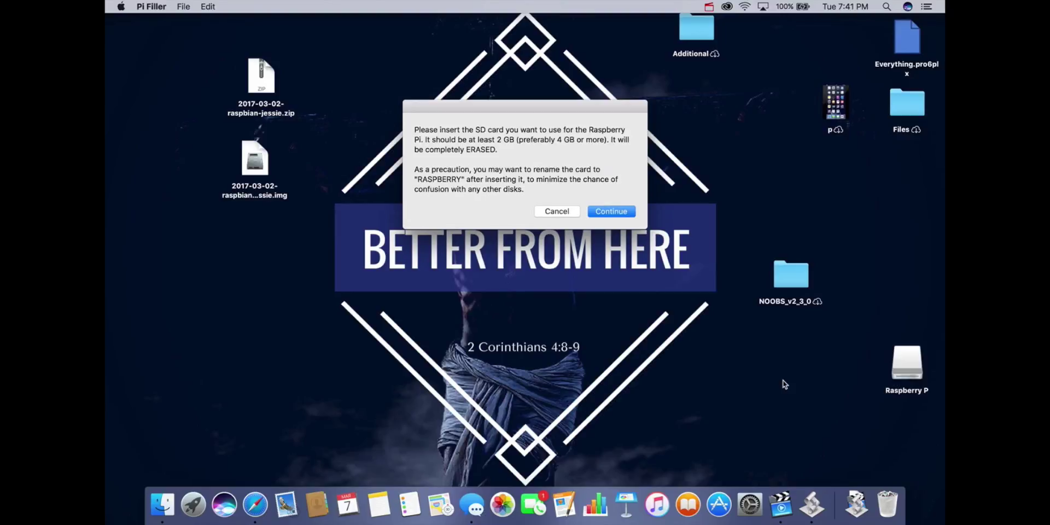
Confirm Raspberry P as the target card, approve erasing it, and authorise the write with the password
left_click(602, 214)
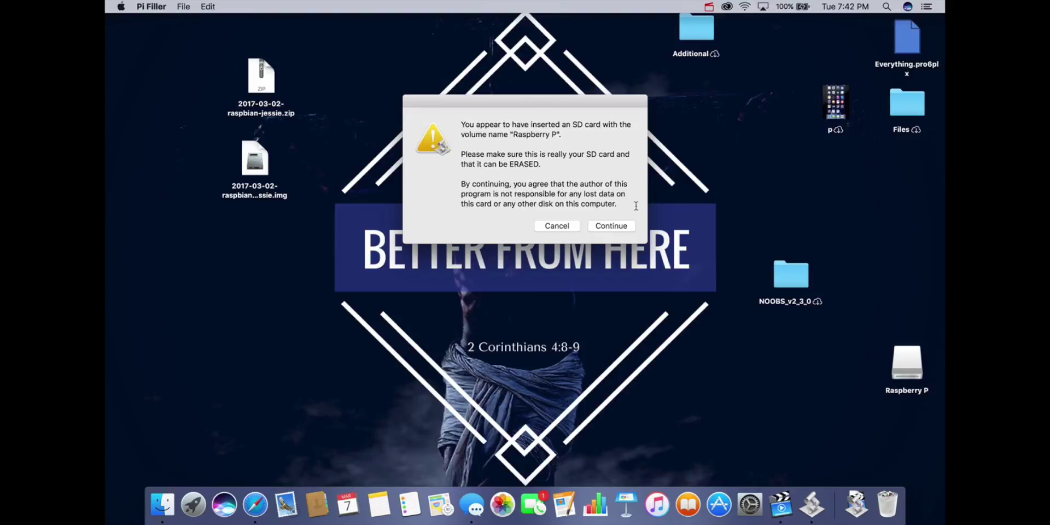
left_click(612, 227)
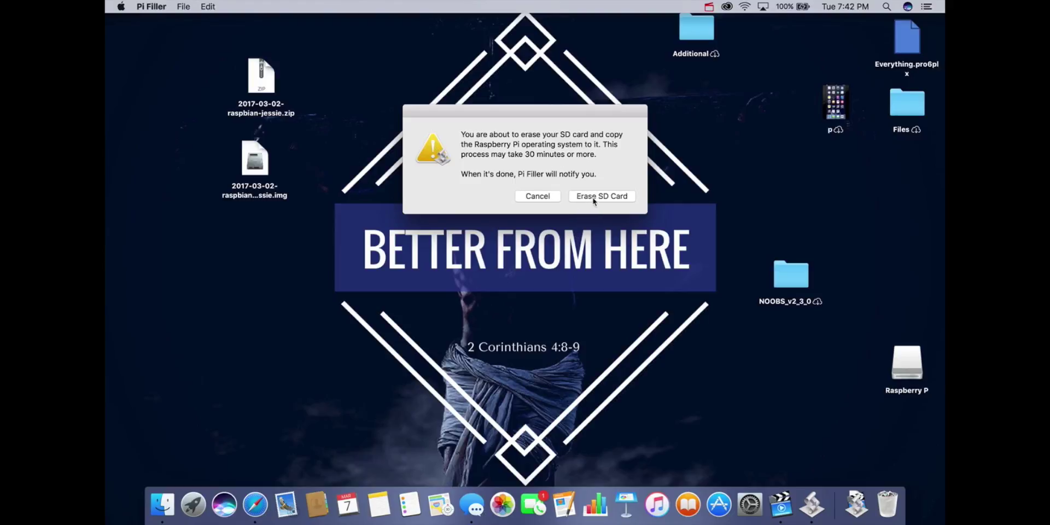
left_click(593, 200)
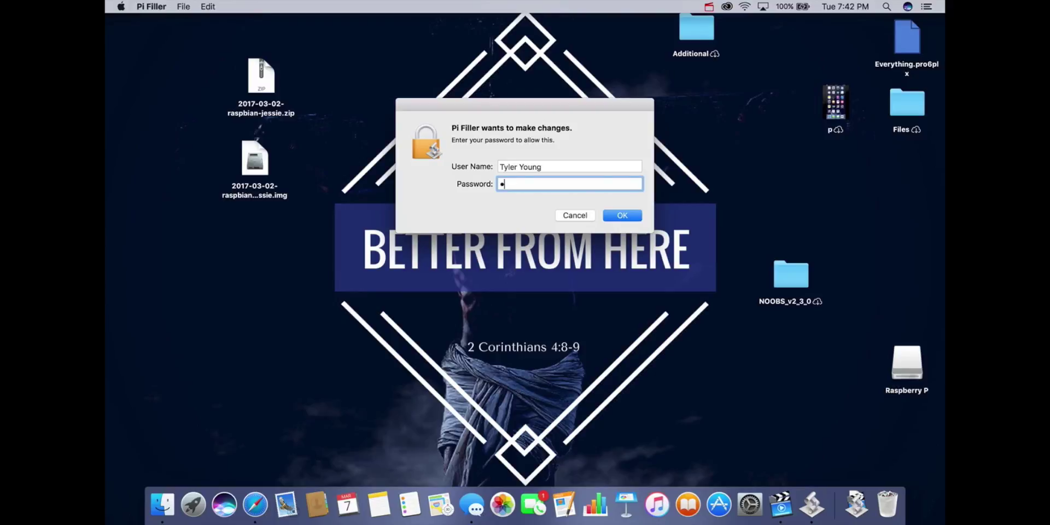
type("•••••••••")
key("Return")
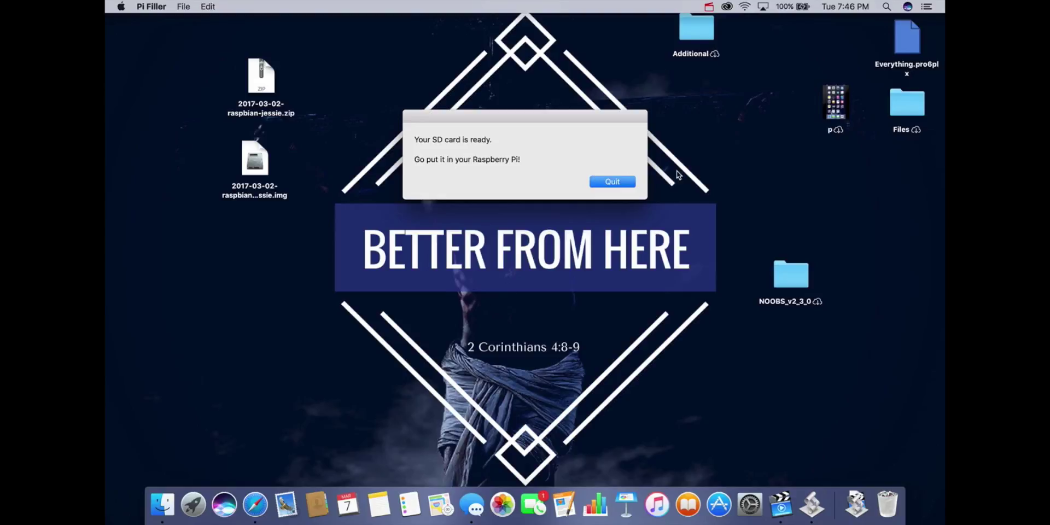
Quit Pi Filler from the 'Your SD card is ready' dialog
left_click(624, 184)
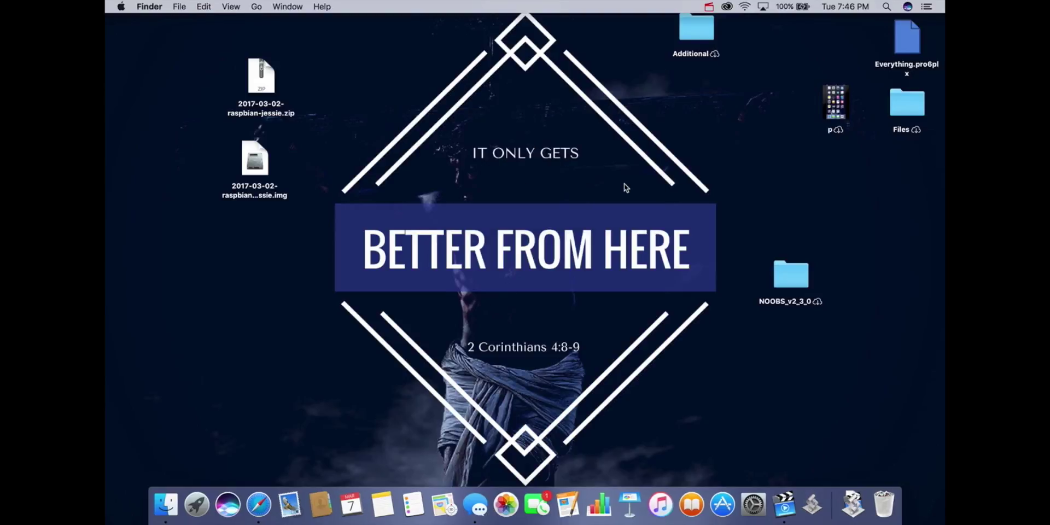